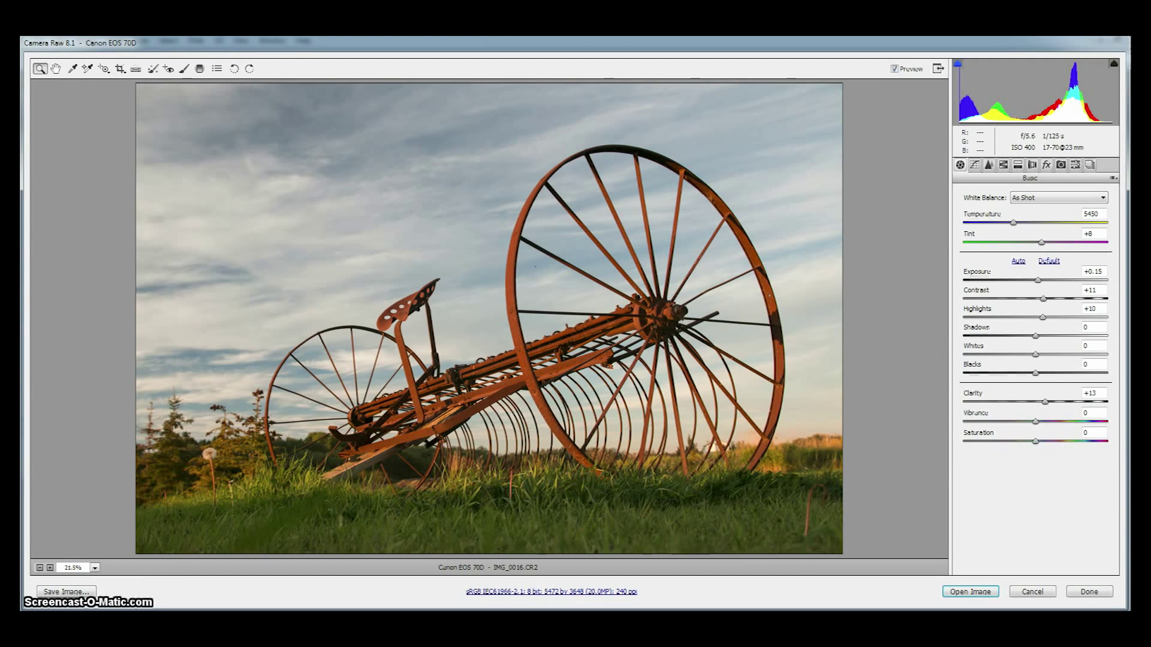
# Open Workflow Options from the blue link below the IMG_0016.CR2 preview.
pyautogui.click(496, 598)
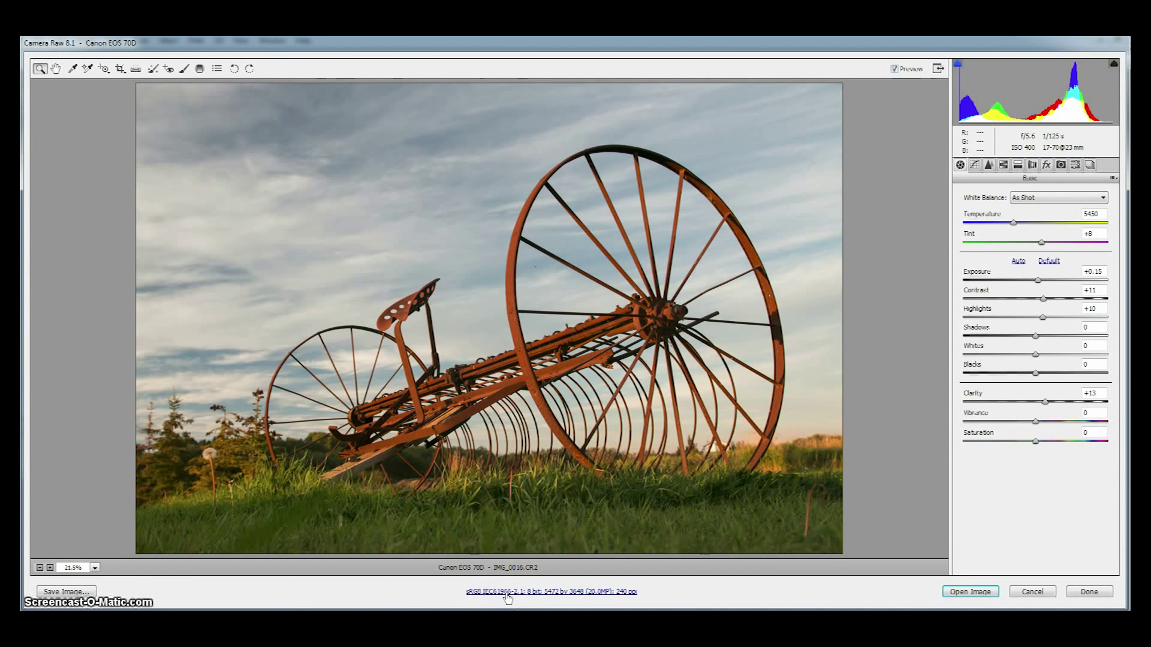
# Choose ProPhoto RGB from the Space dropdown in Workflow Options, after trying Adobe RGB (1998).
pyautogui.click(509, 597)
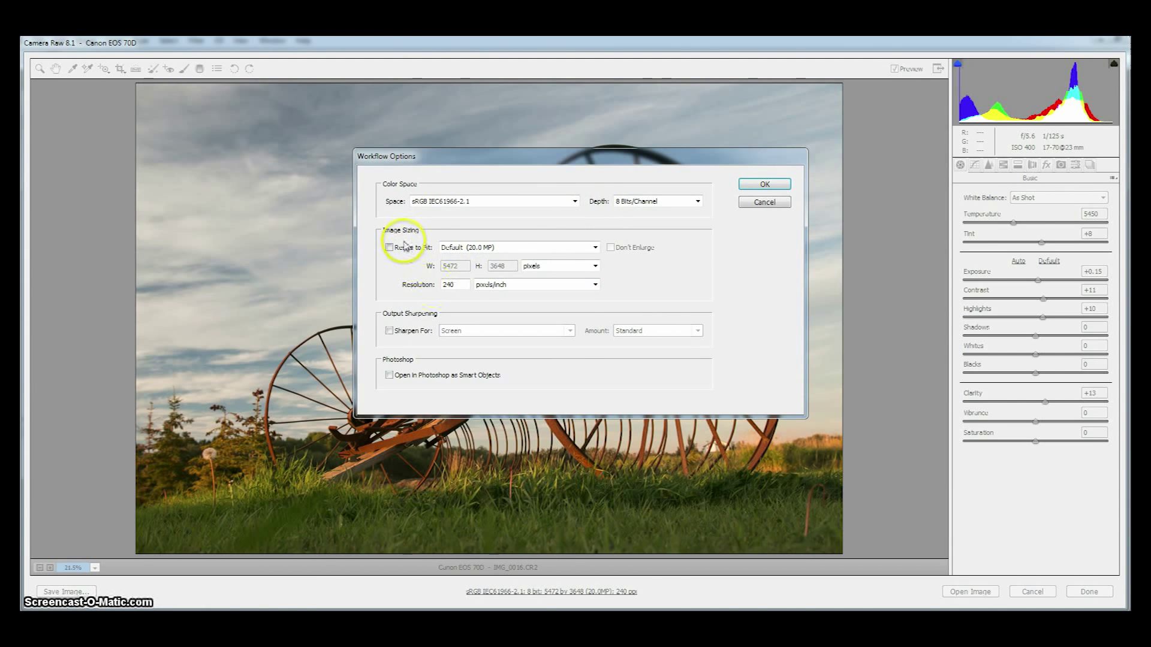
pyautogui.click(574, 202)
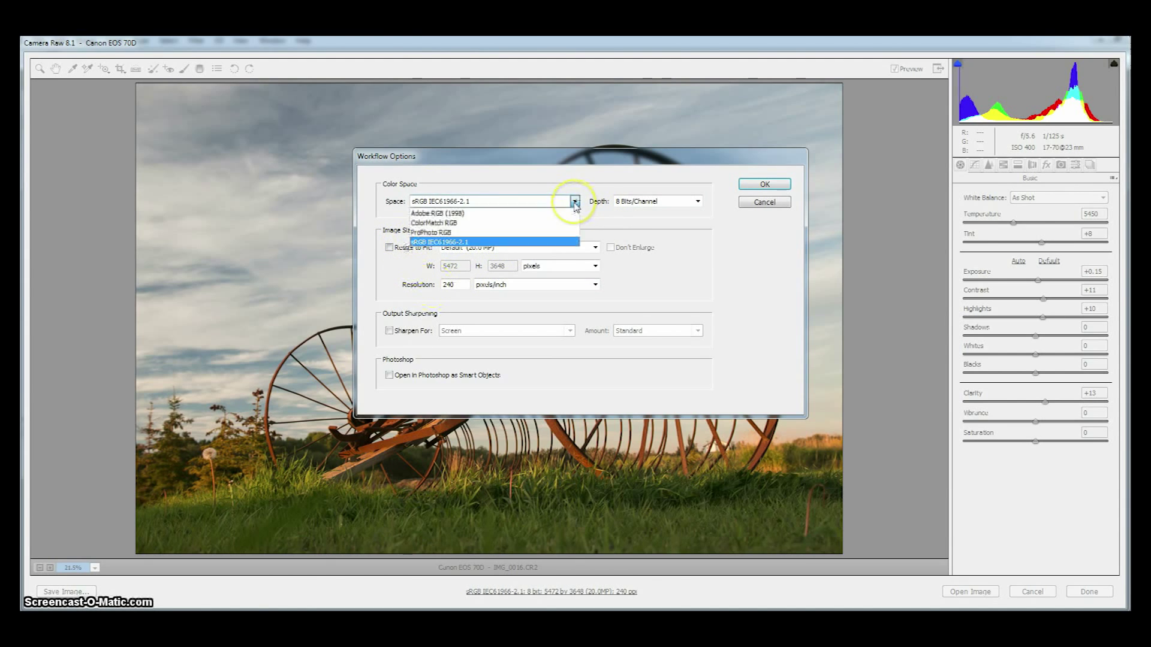
pyautogui.click(550, 242)
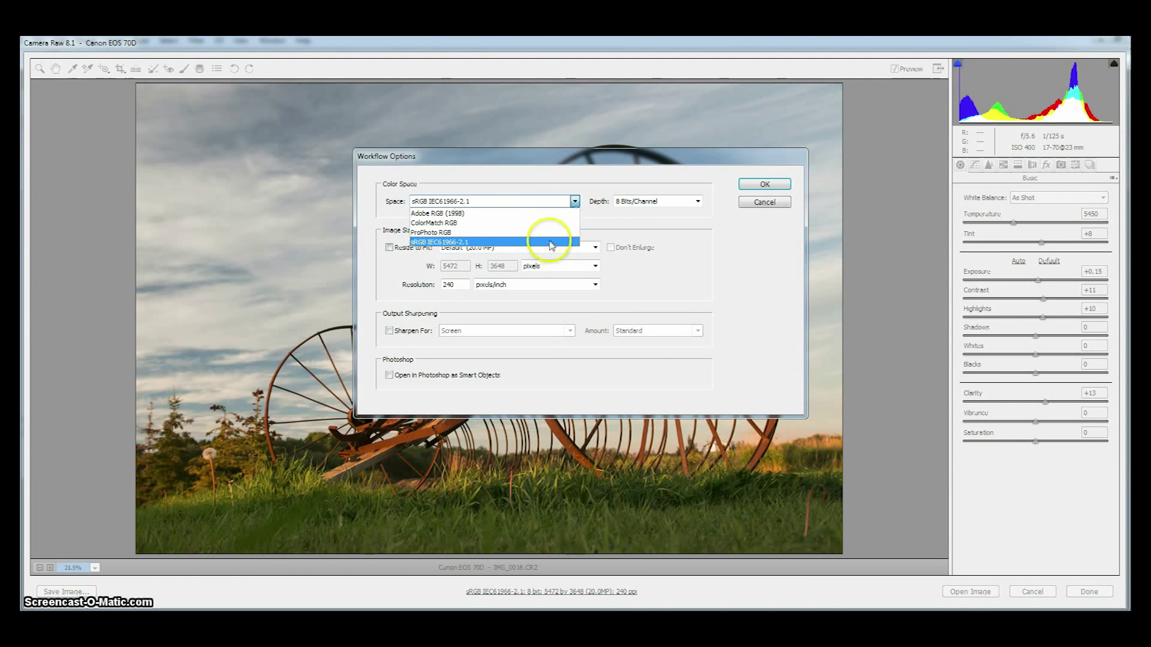
pyautogui.click(549, 203)
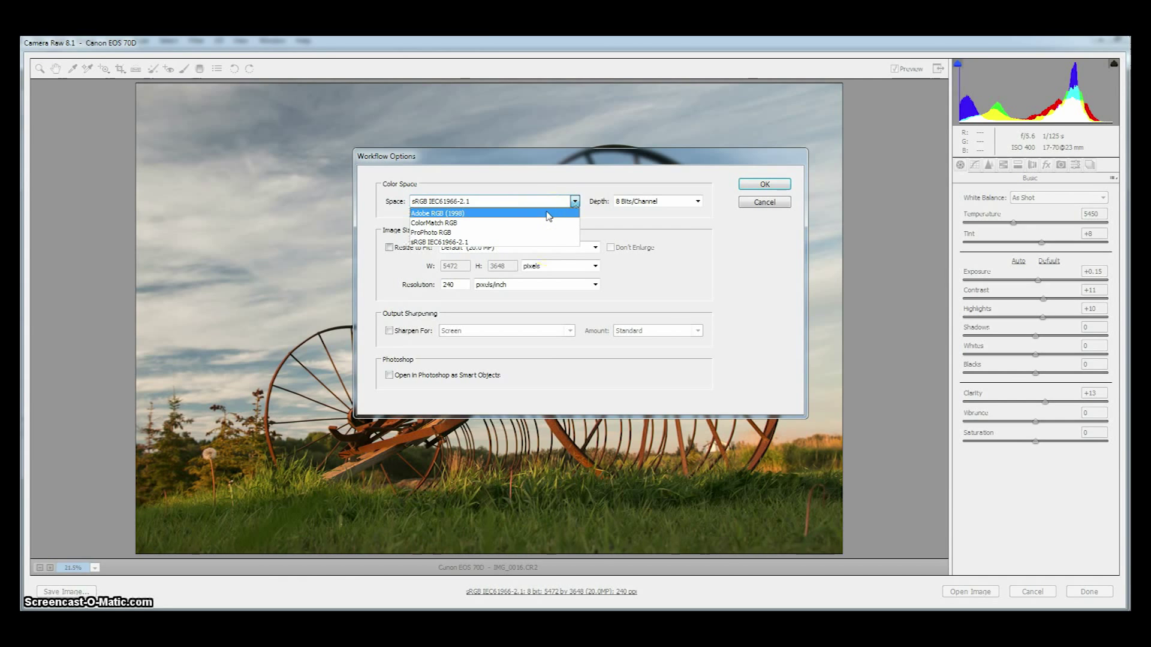
pyautogui.click(549, 214)
pyautogui.click(573, 202)
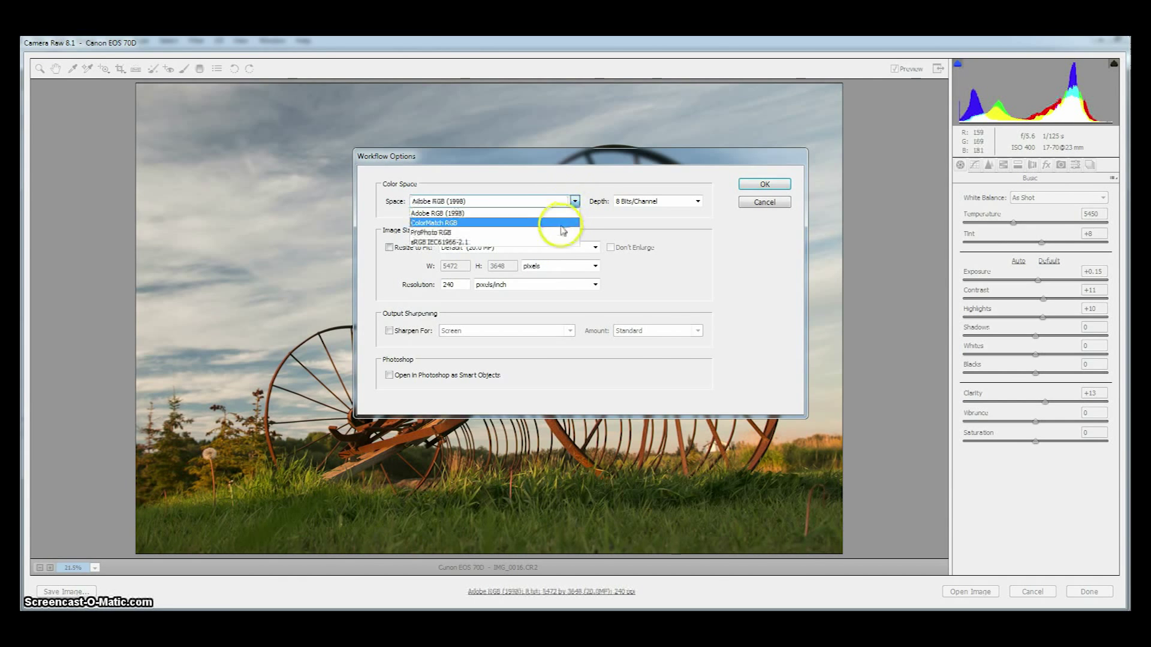
pyautogui.click(557, 232)
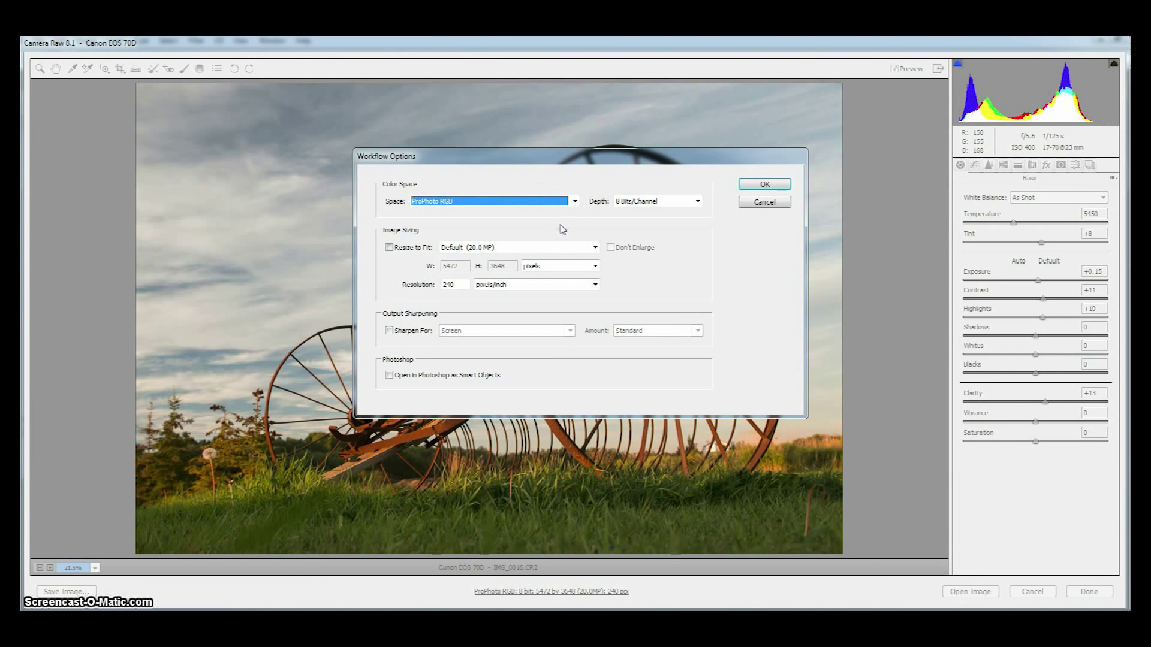
pyautogui.click(573, 203)
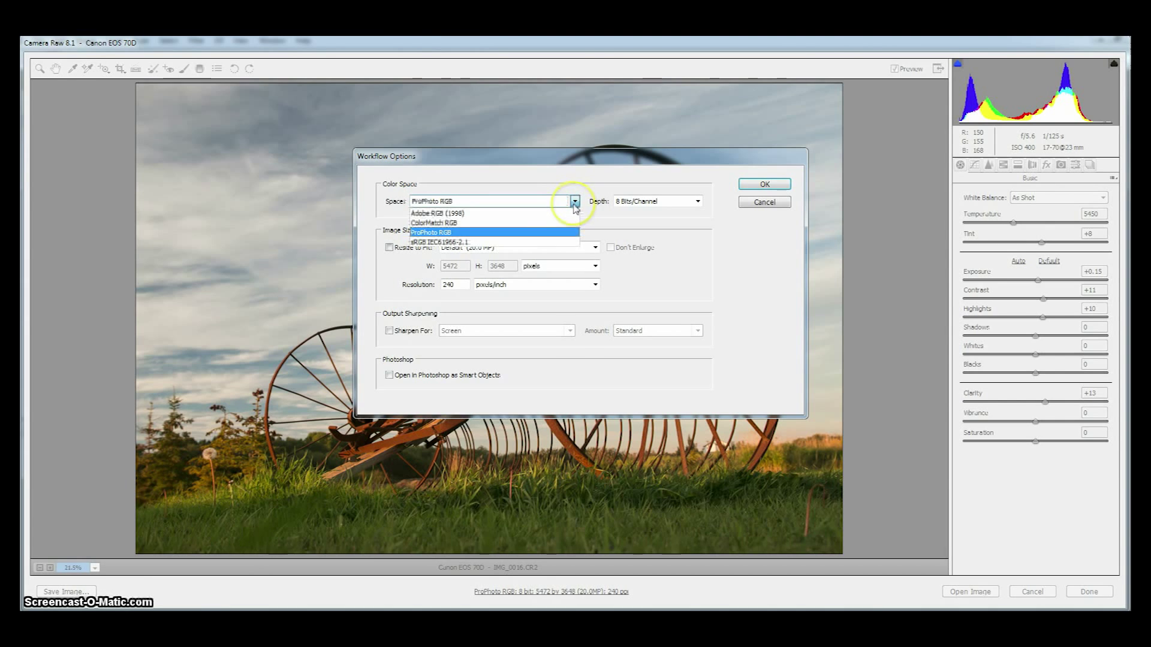
pyautogui.click(564, 232)
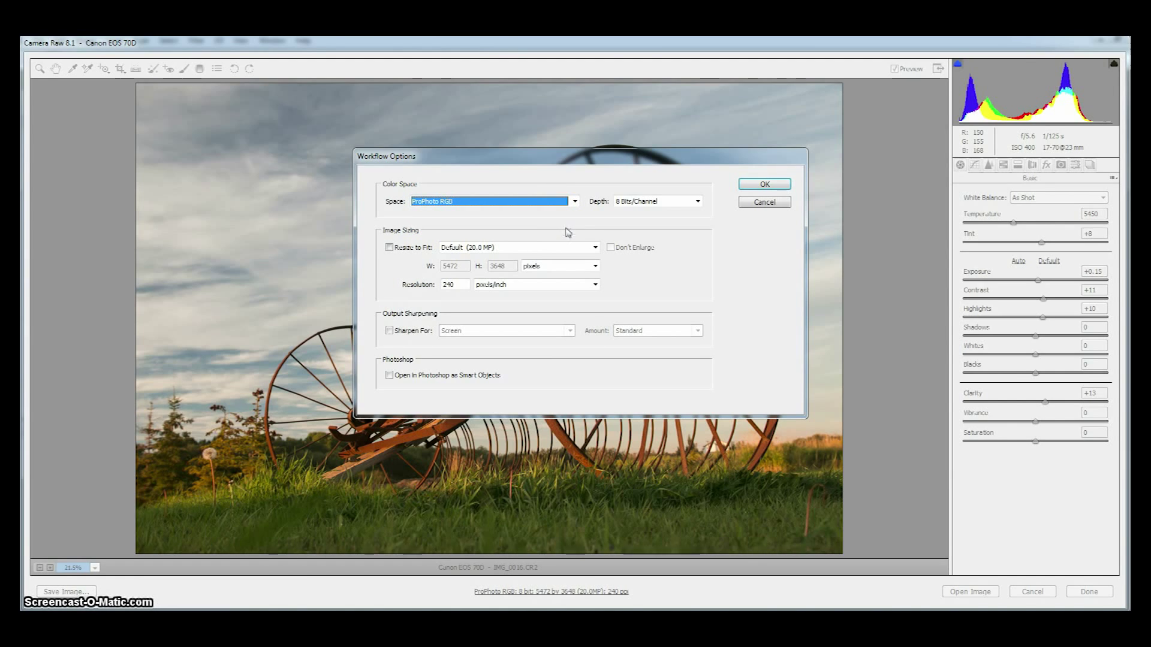
# Choose 16 Bits/Channel from the Depth dropdown in place of 8 Bits/Channel.
pyautogui.click(698, 204)
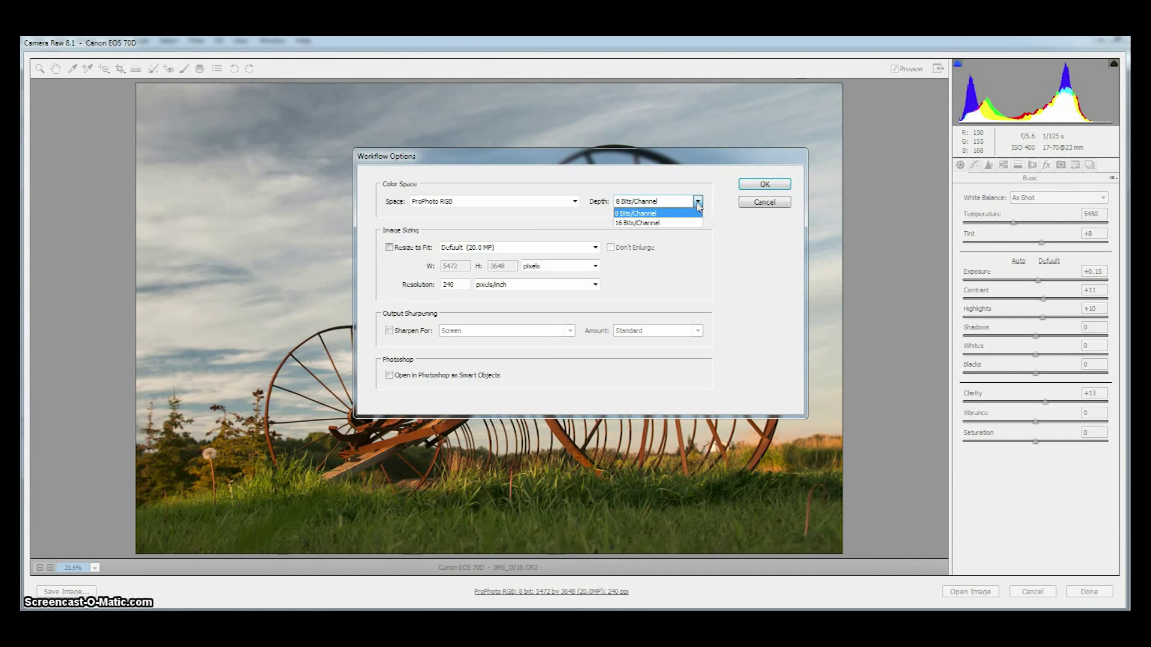
pyautogui.click(691, 214)
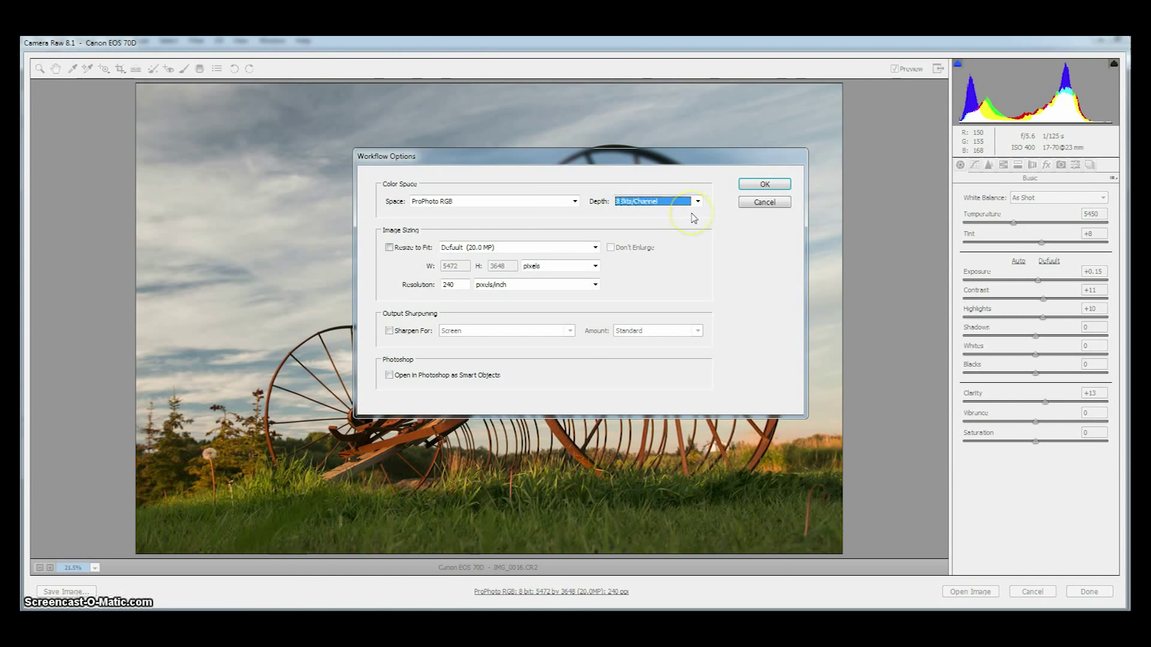
pyautogui.click(695, 202)
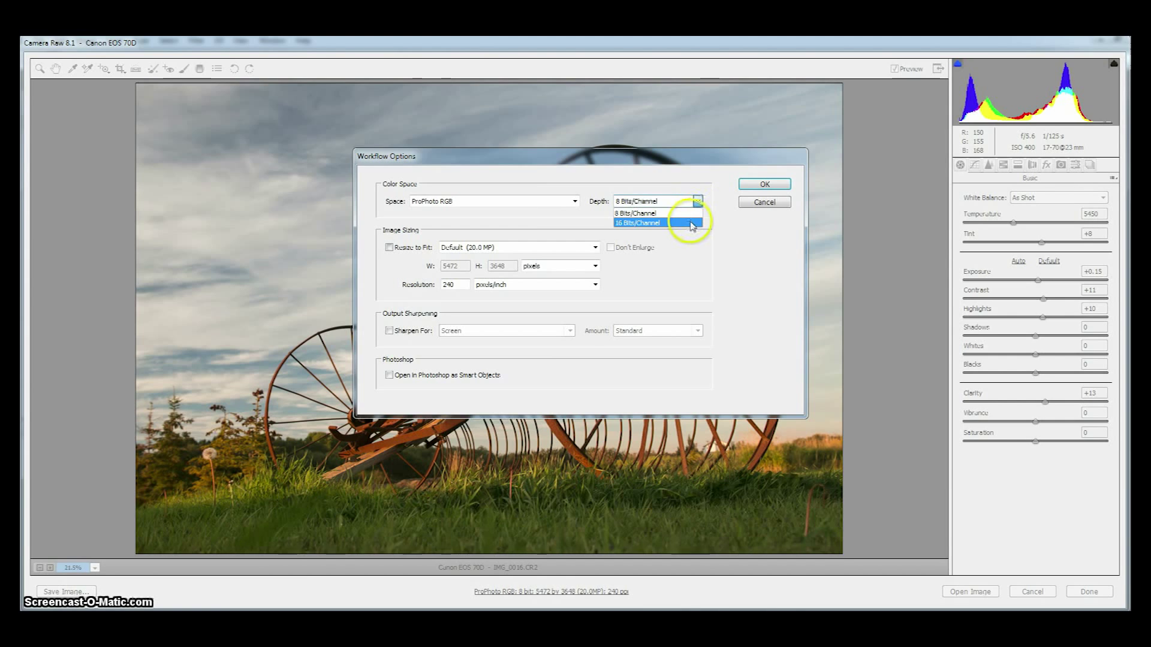
pyautogui.click(693, 223)
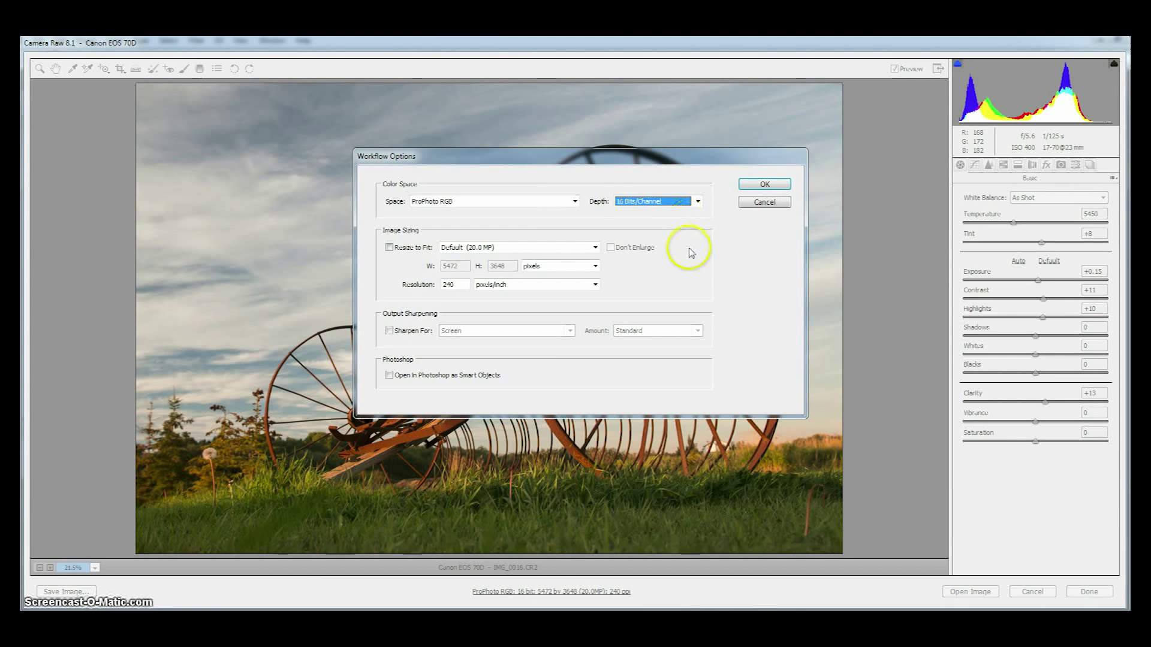
# Leave Resize to Fit unchecked, change resolution from 240 to 300 pixels/inch, and click OK.
pyautogui.click(389, 247)
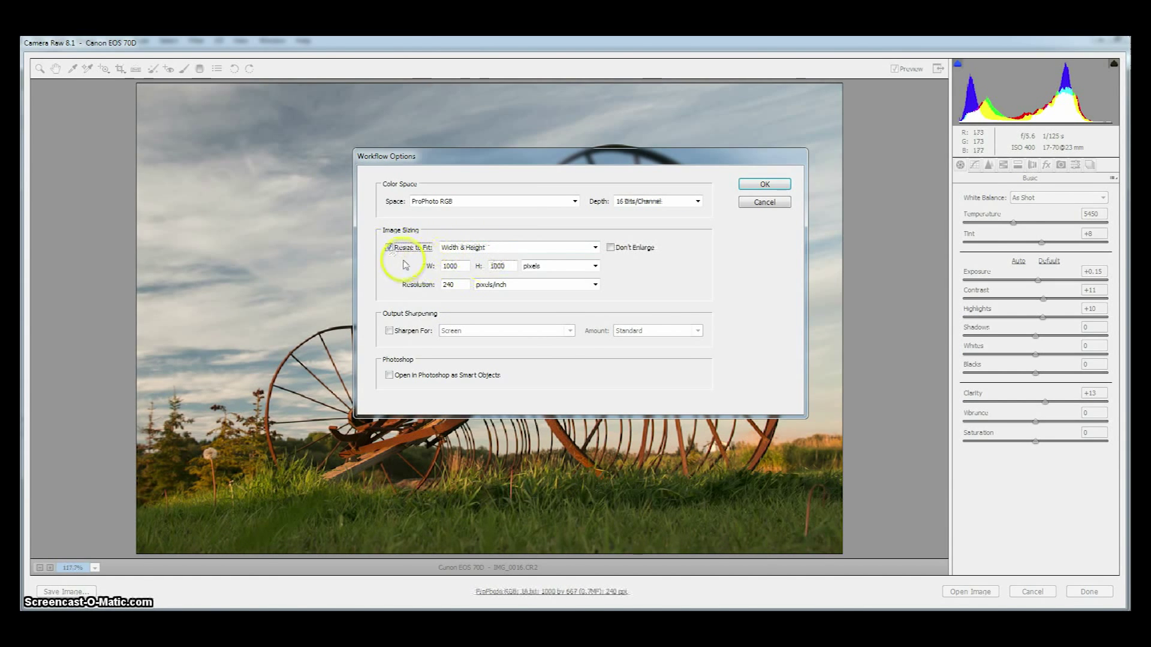
pyautogui.click(389, 248)
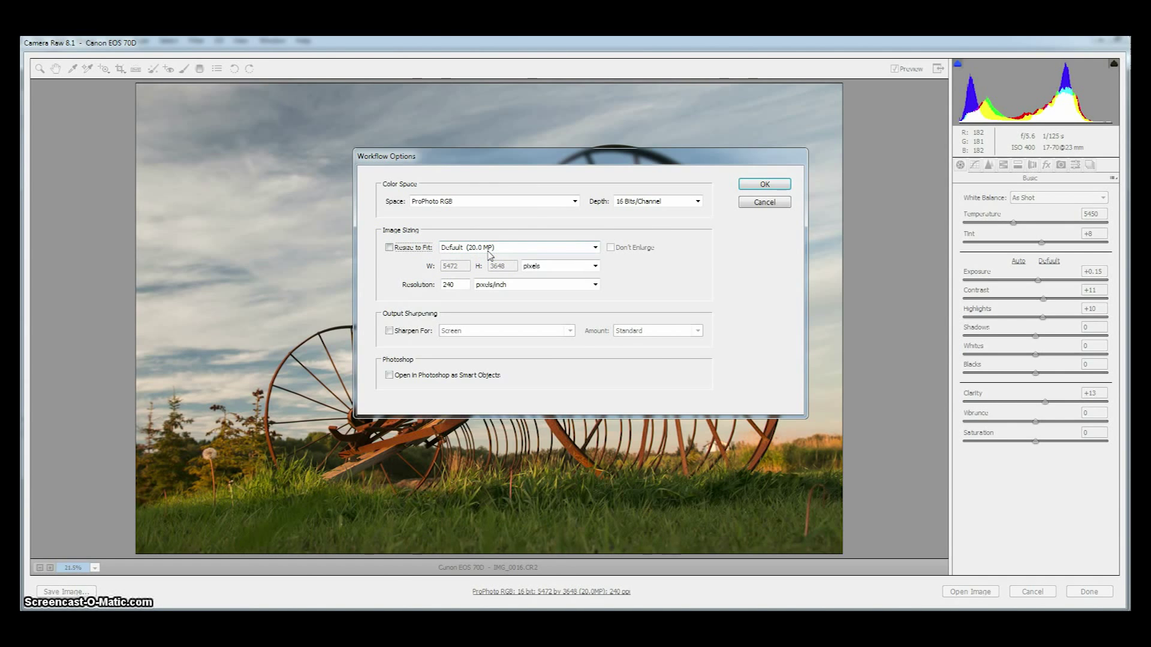
pyautogui.doubleClick(456, 284)
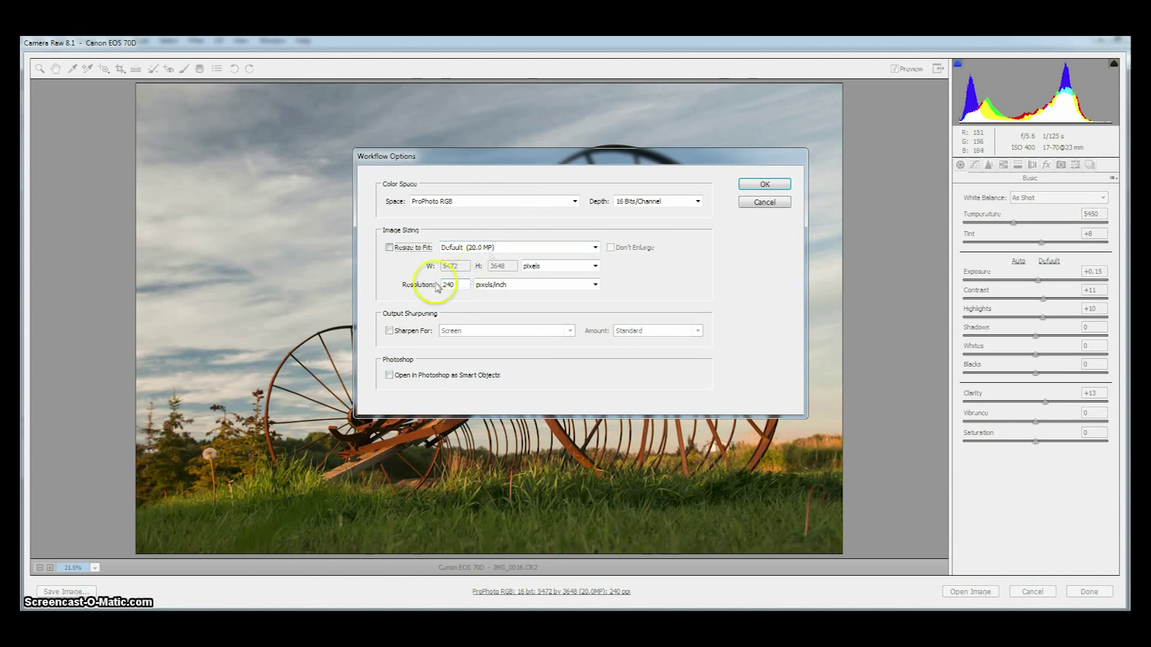
pyautogui.write('300')
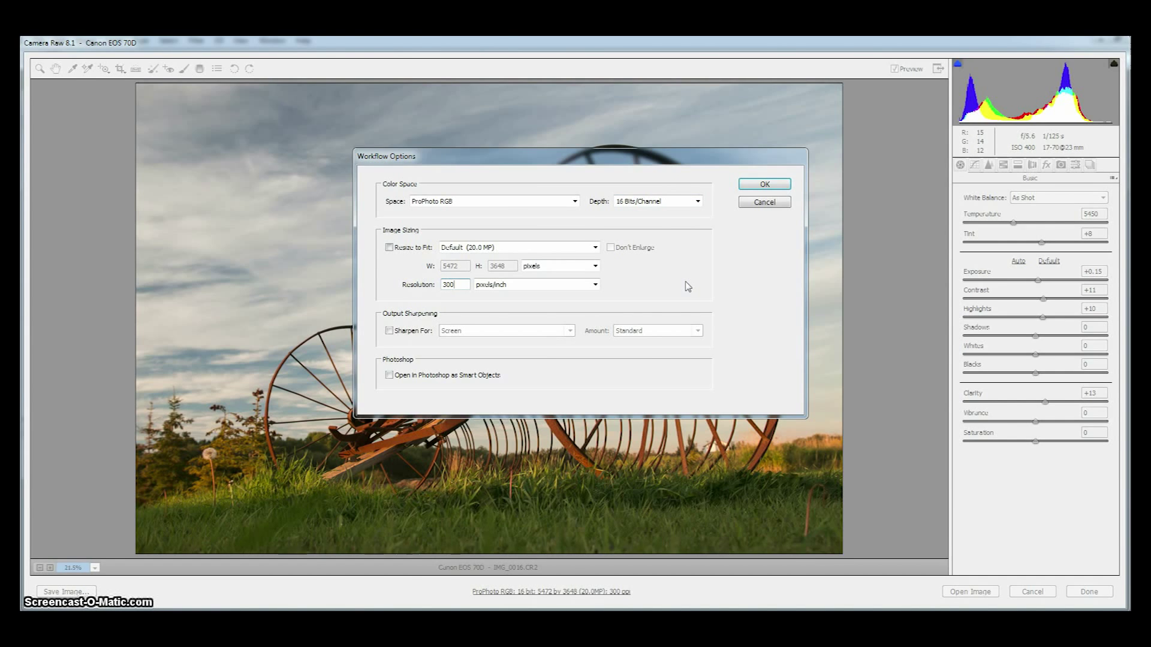
pyautogui.click(639, 287)
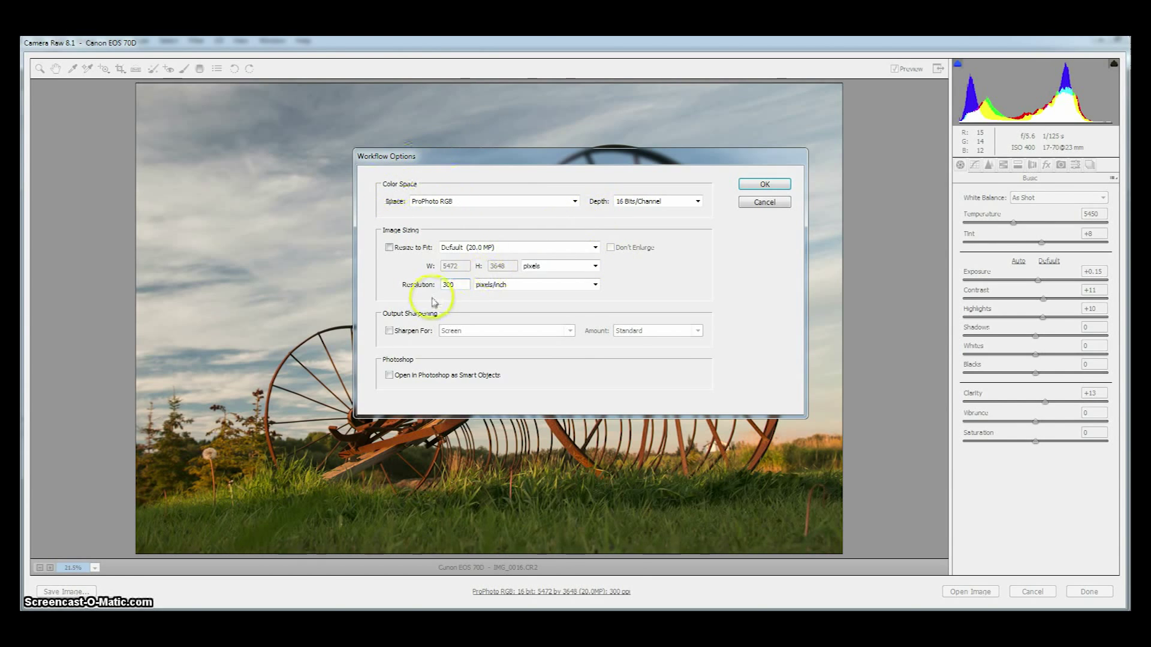
pyautogui.click(779, 186)
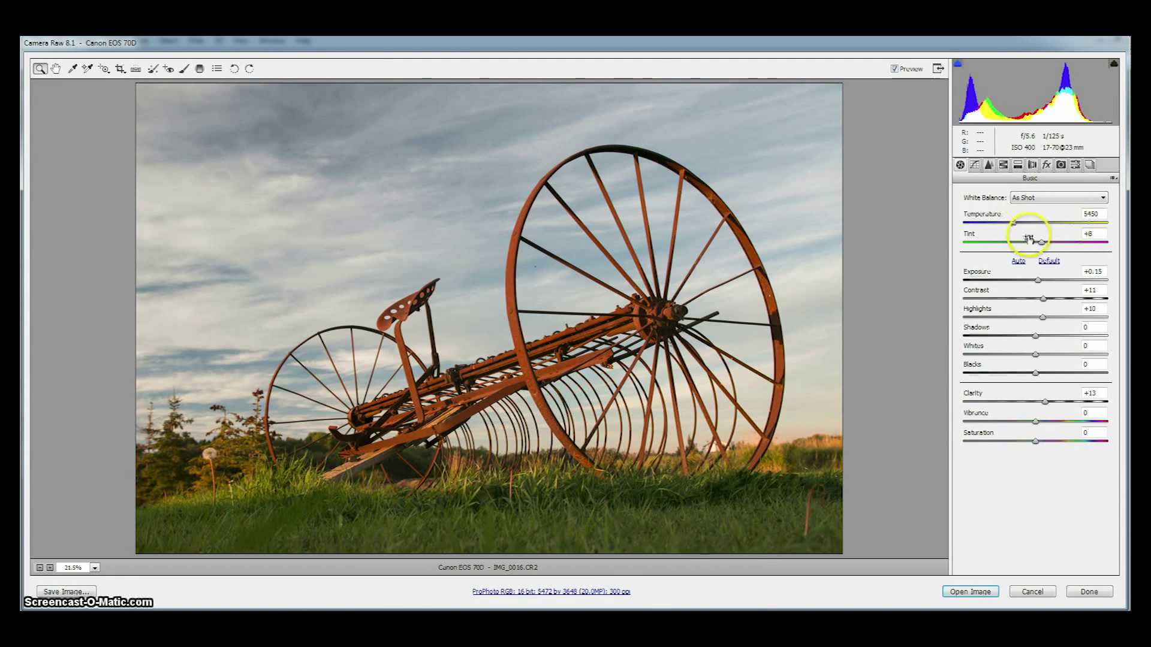
pyautogui.click(1101, 198)
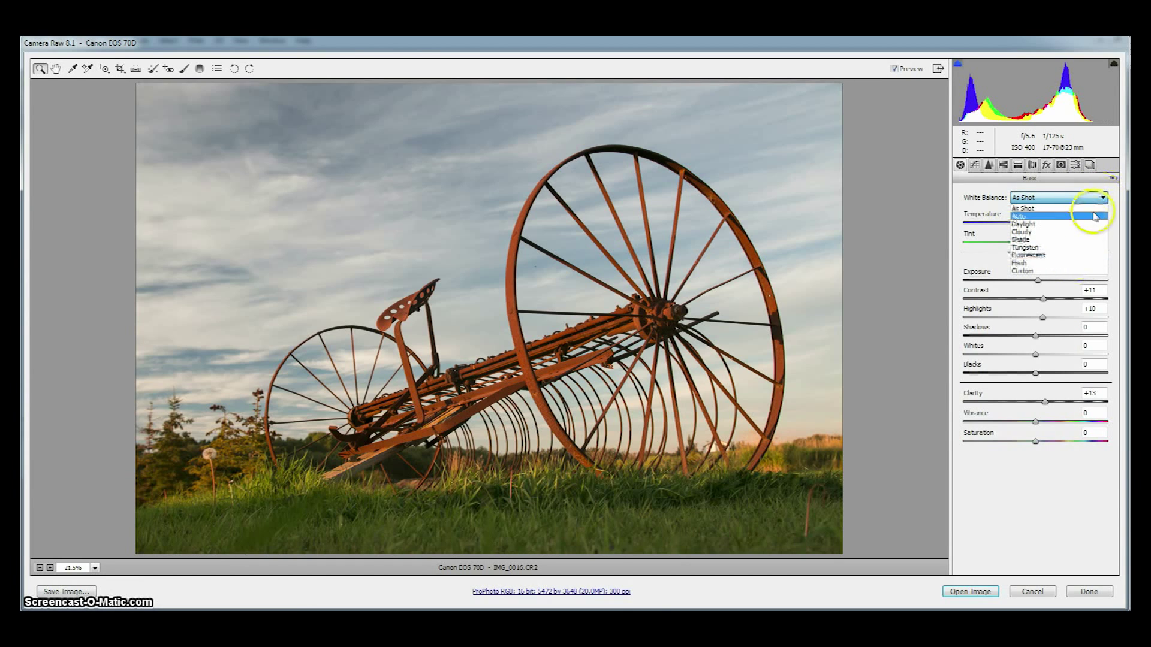
pyautogui.click(1100, 199)
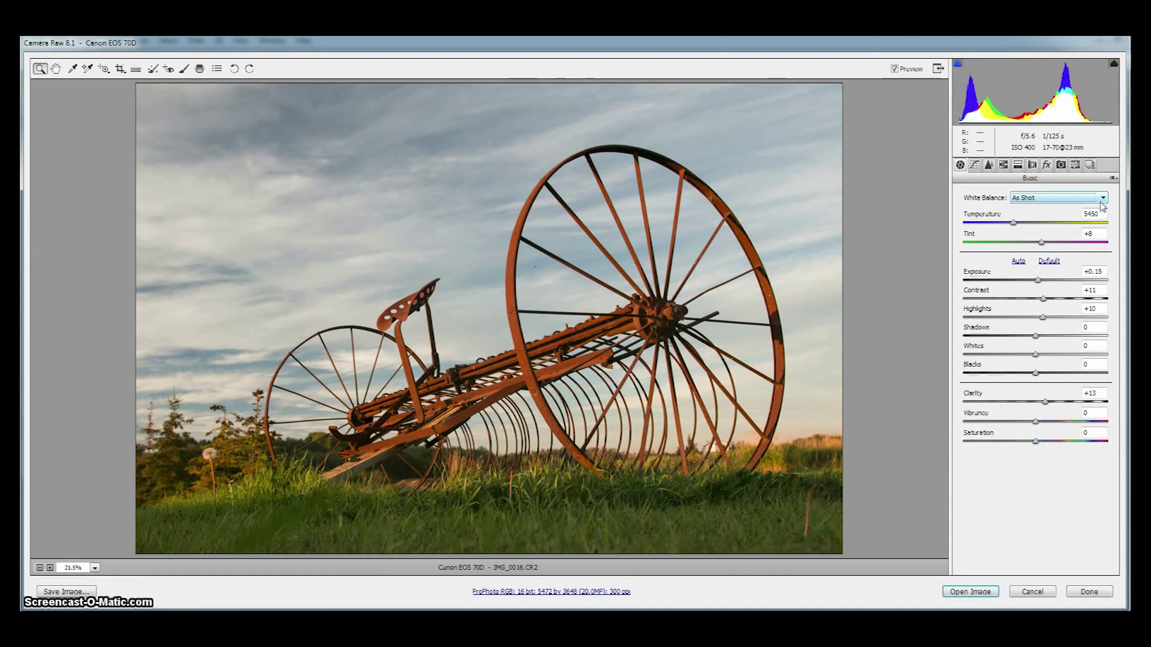
pyautogui.click(1102, 200)
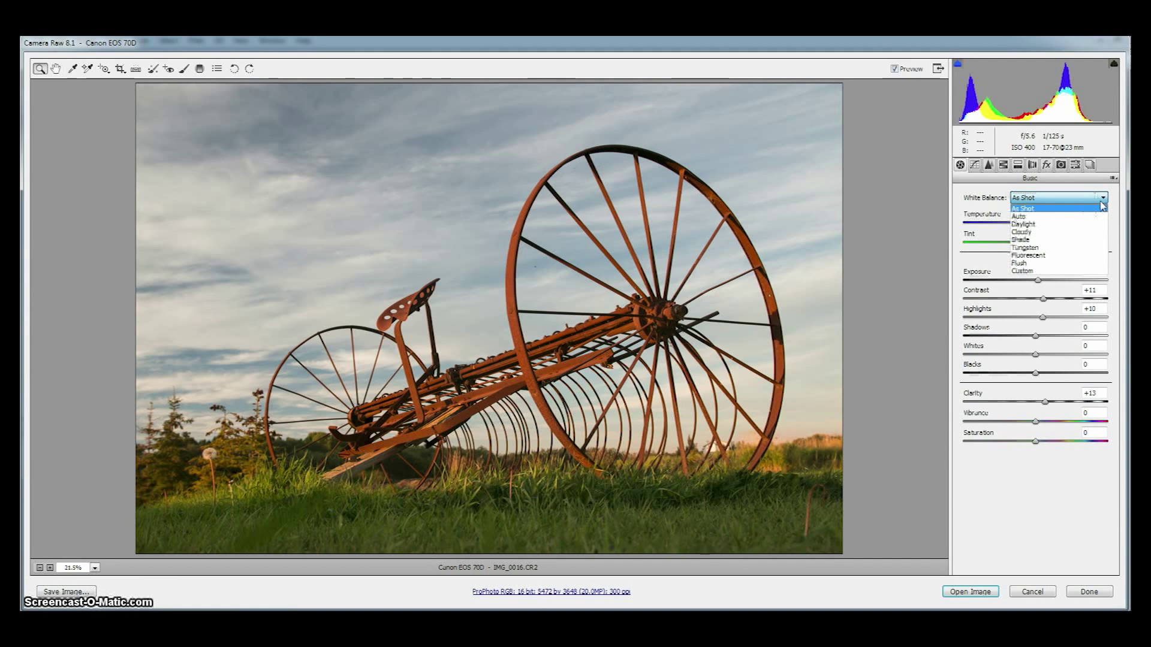
pyautogui.click(1072, 210)
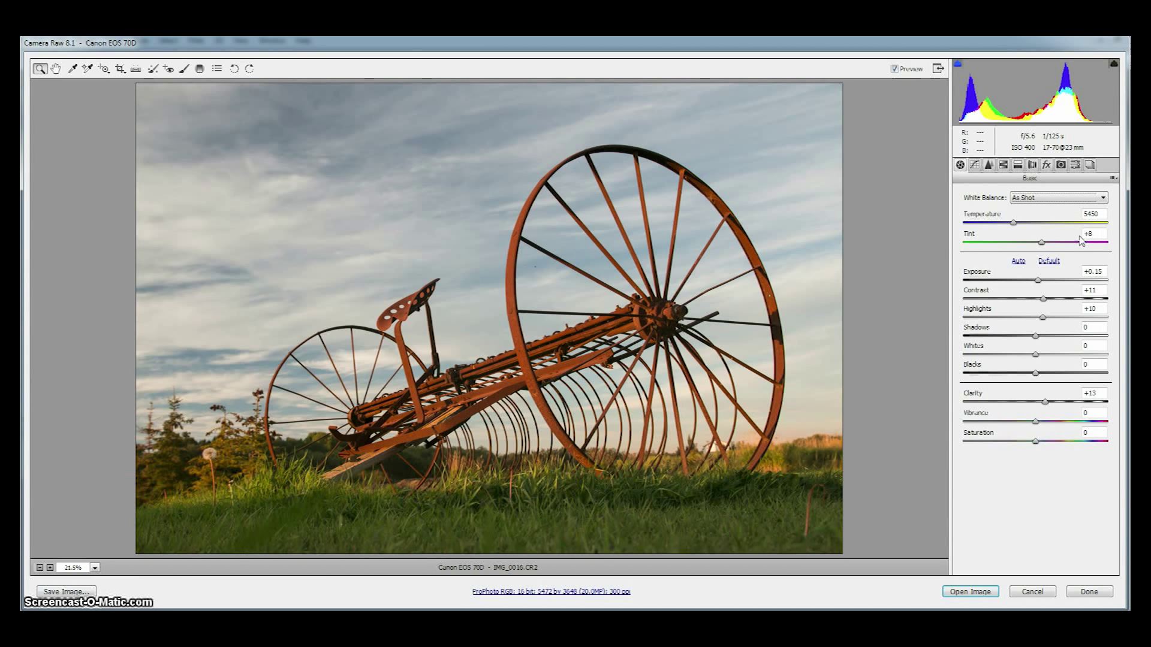
# Return the Exposure, Contrast, Highlights and Clarity sliders to 0 in the Basic panel.
pyautogui.moveTo(1038, 287); pyautogui.dragTo(1041, 300)
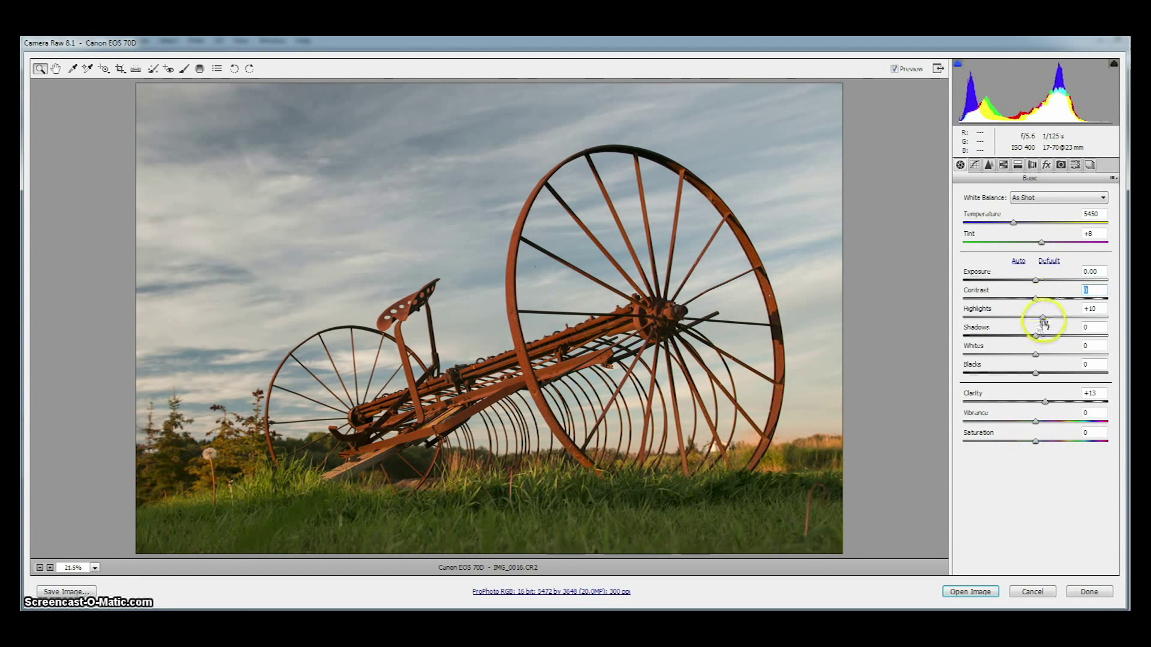
pyautogui.moveTo(1042, 317); pyautogui.dragTo(1041, 326)
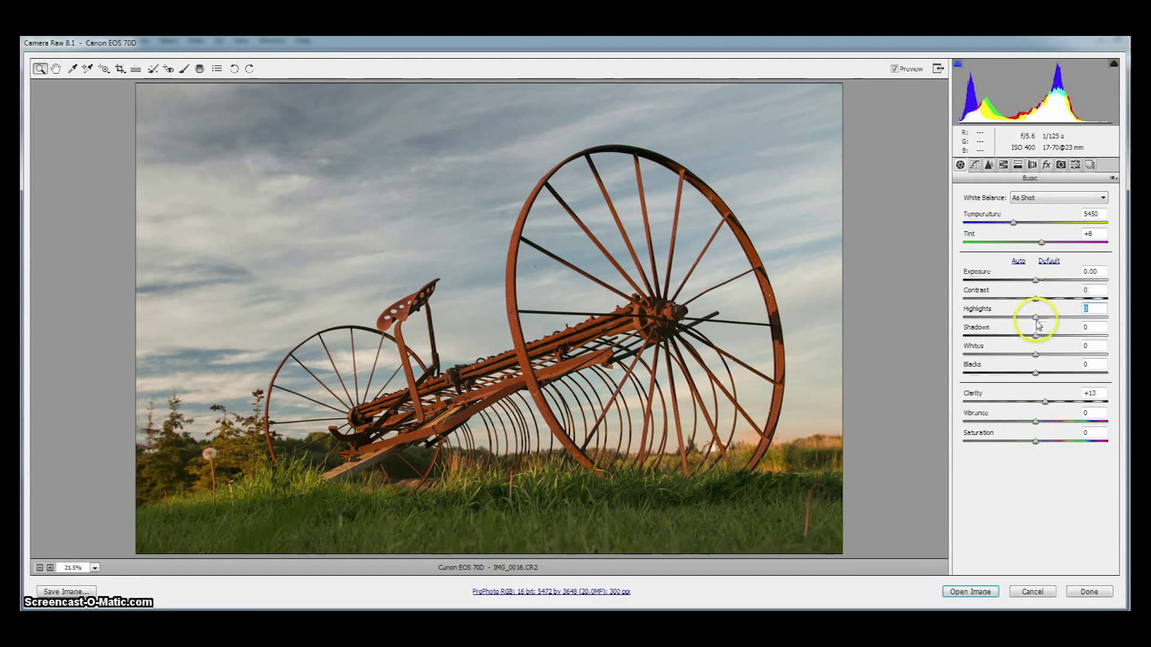
pyautogui.moveTo(1045, 402); pyautogui.dragTo(1043, 406)
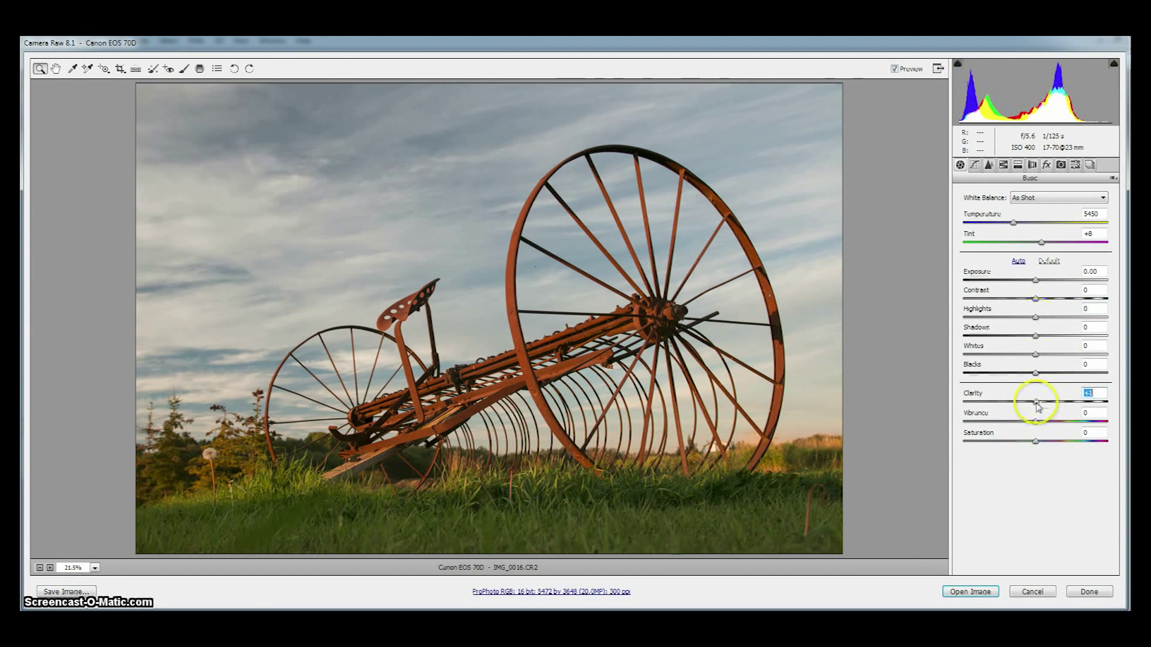
pyautogui.doubleClick(1035, 402)
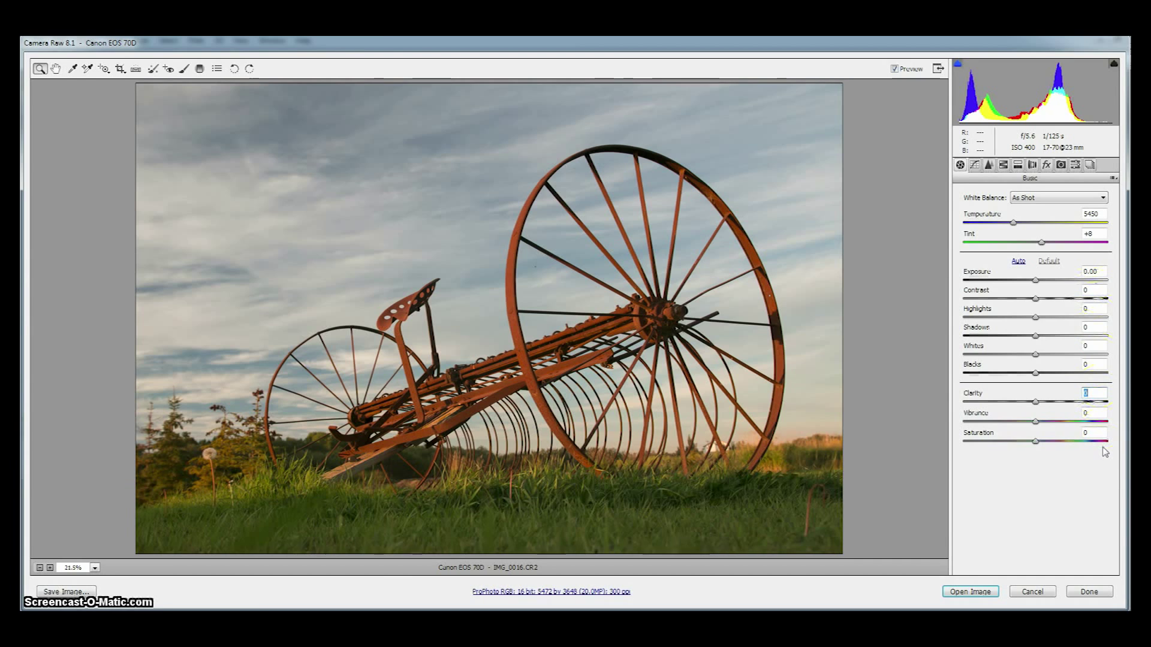
pyautogui.click(1093, 412)
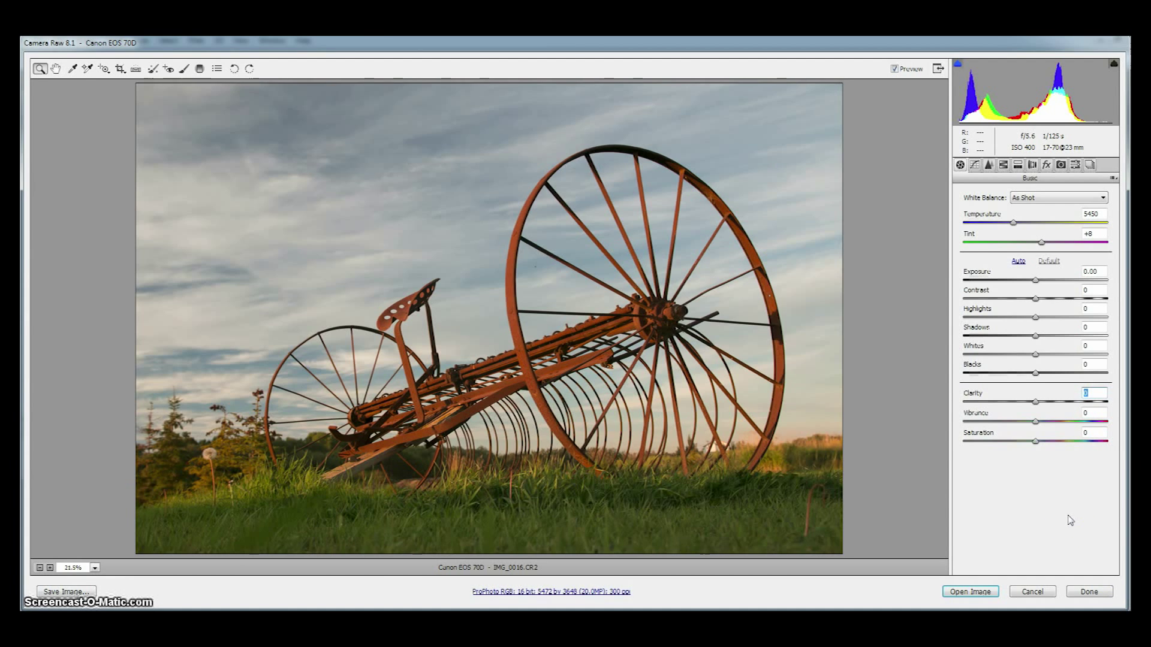
# In the Detail tab, set Amount, Detail, Masking and Luminance to 0 and Radius to 0.5, then go back to Basic.
pyautogui.click(989, 167)
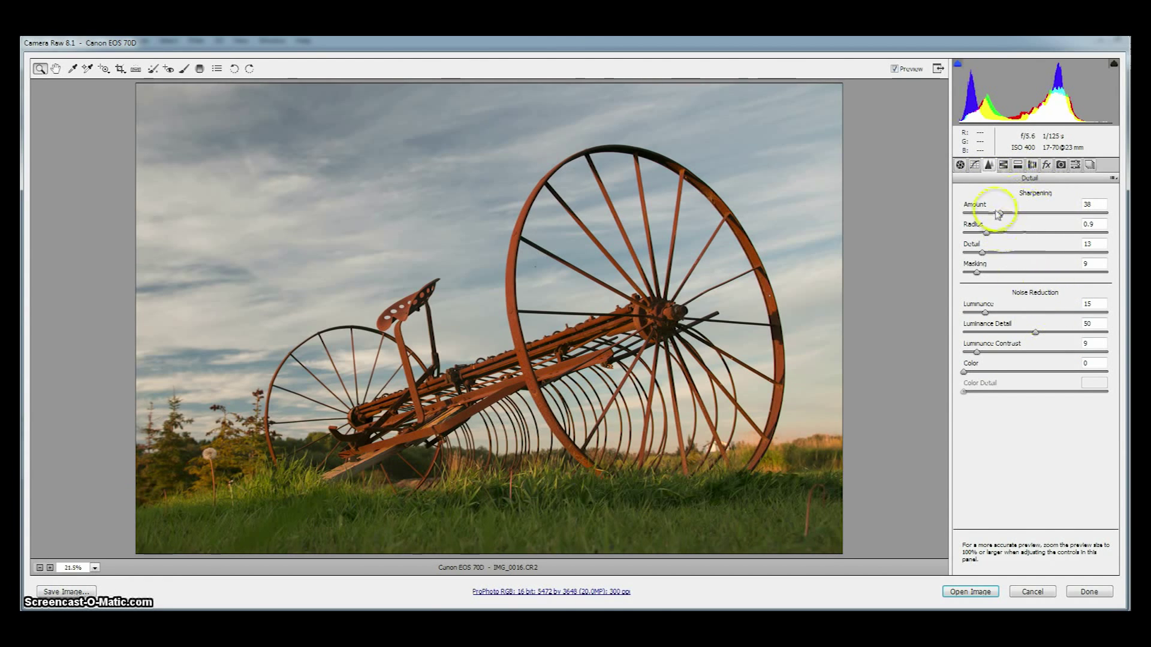
pyautogui.moveTo(1000, 213); pyautogui.dragTo(966, 255)
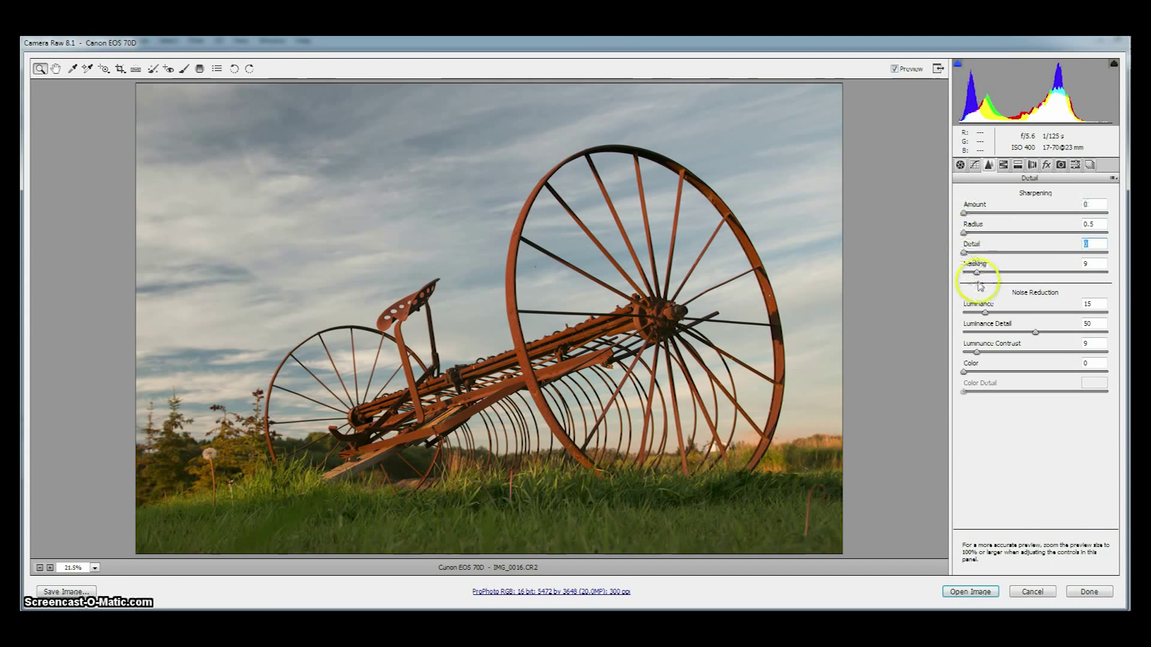
pyautogui.click(975, 273)
pyautogui.moveTo(975, 273); pyautogui.dragTo(953, 275)
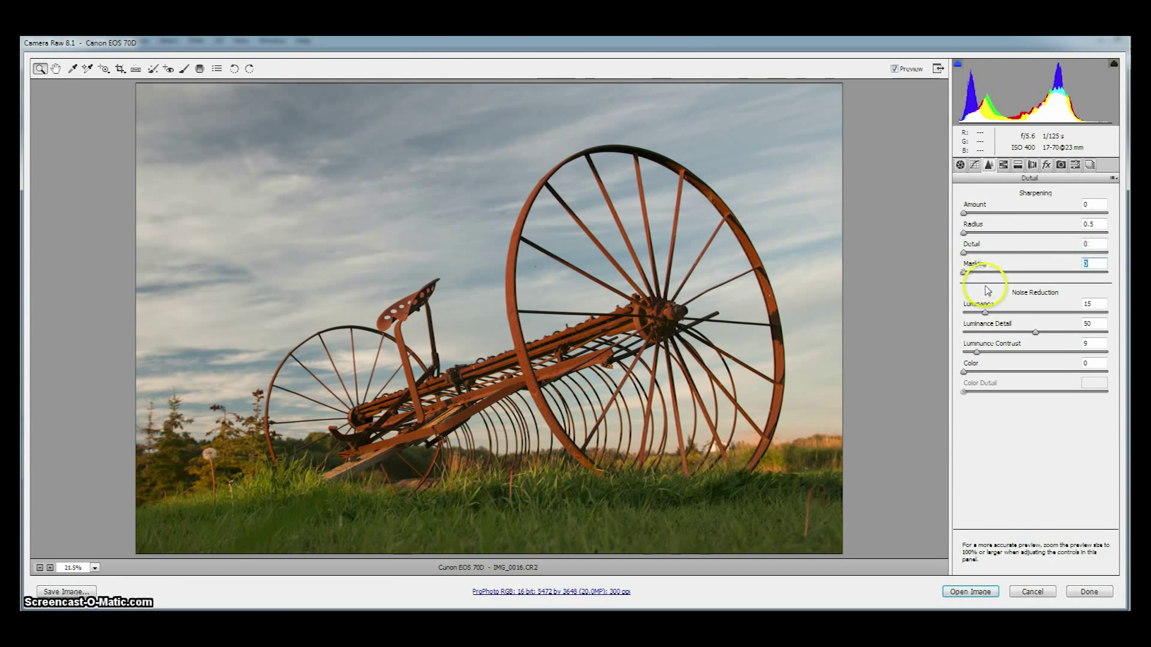
pyautogui.moveTo(985, 313); pyautogui.dragTo(961, 320)
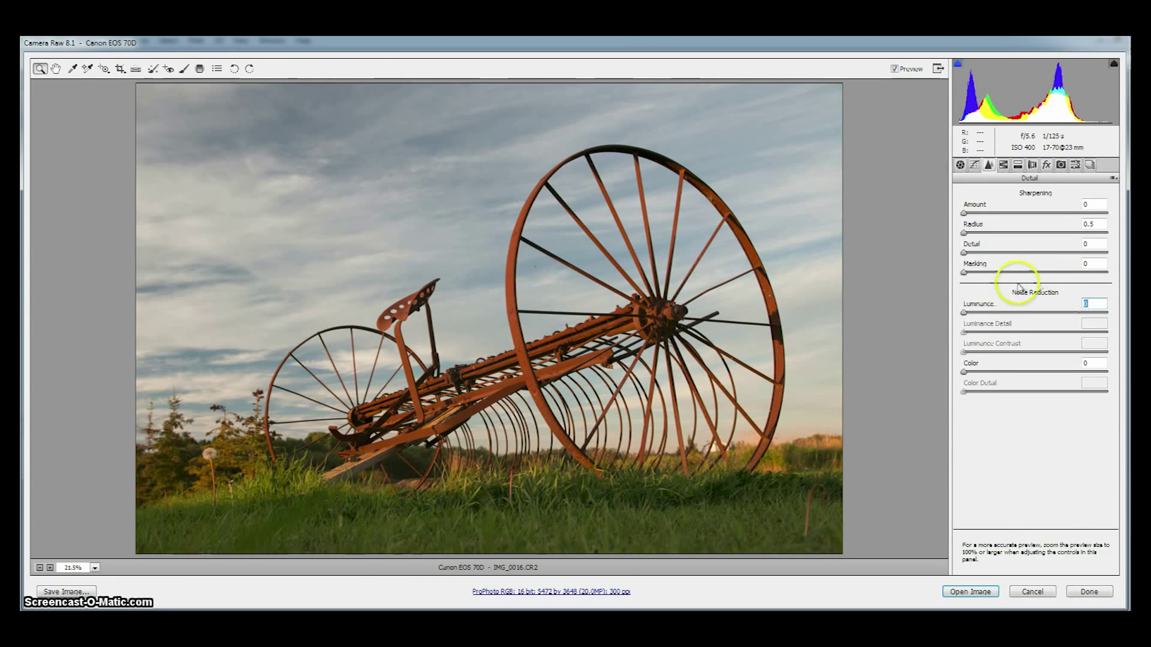
pyautogui.click(961, 164)
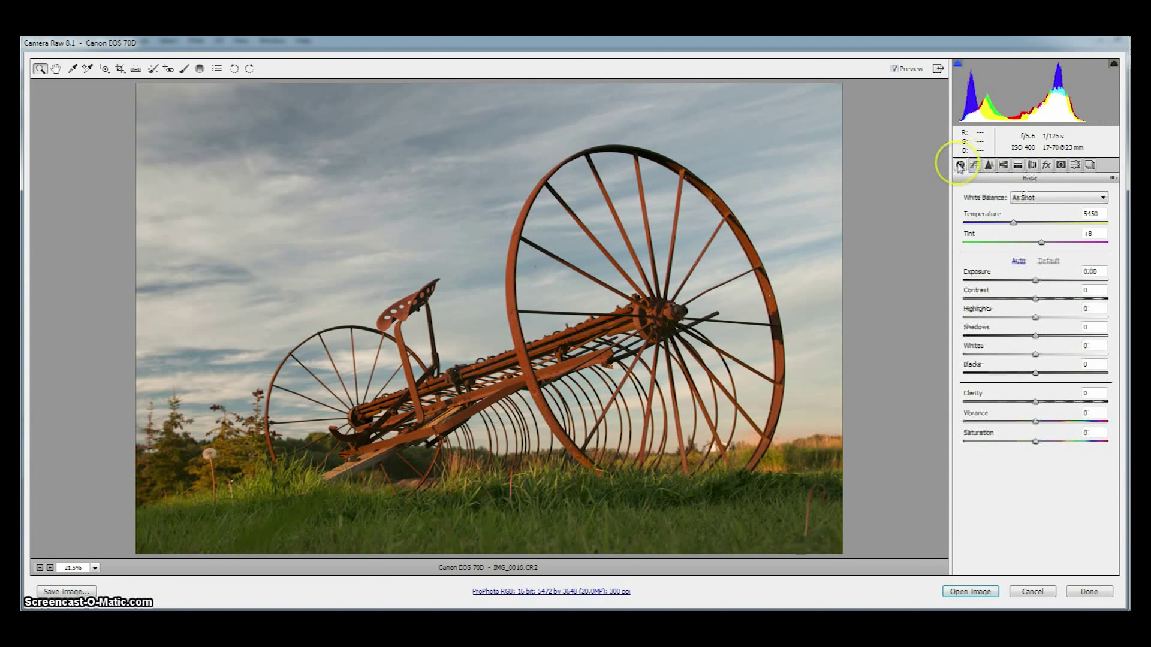
# Choose Save New Camera Raw Defaults from the Basic panel menu, then confirm Camera Raw Defaults applies.
pyautogui.click(1113, 178)
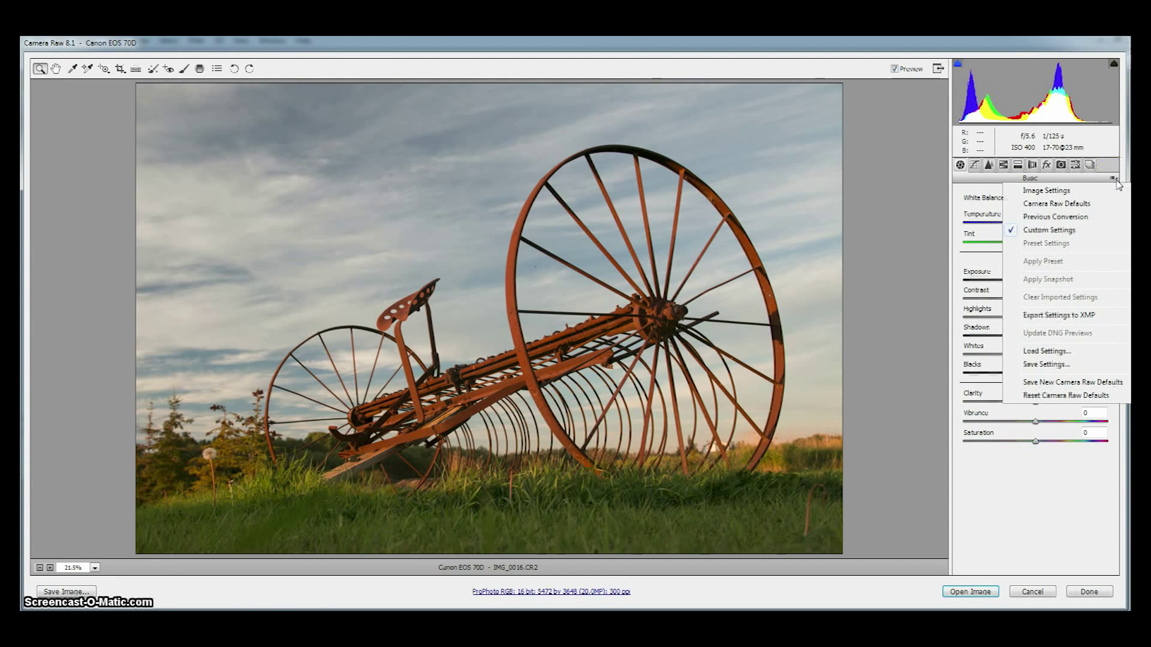
pyautogui.click(1121, 384)
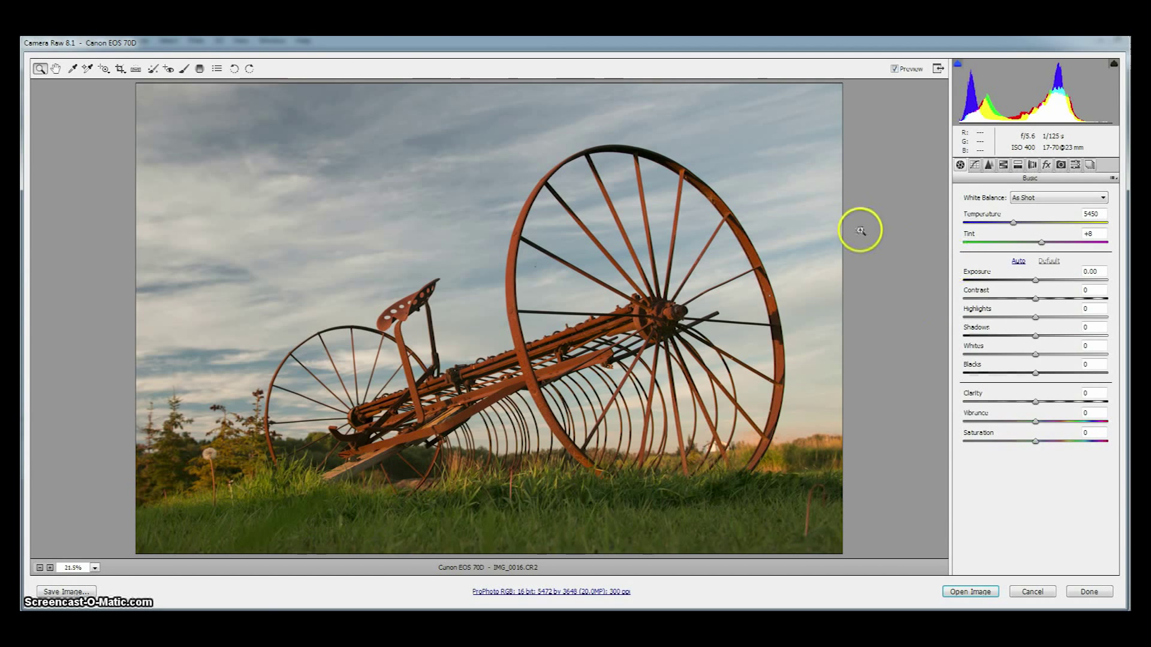
pyautogui.click(1114, 180)
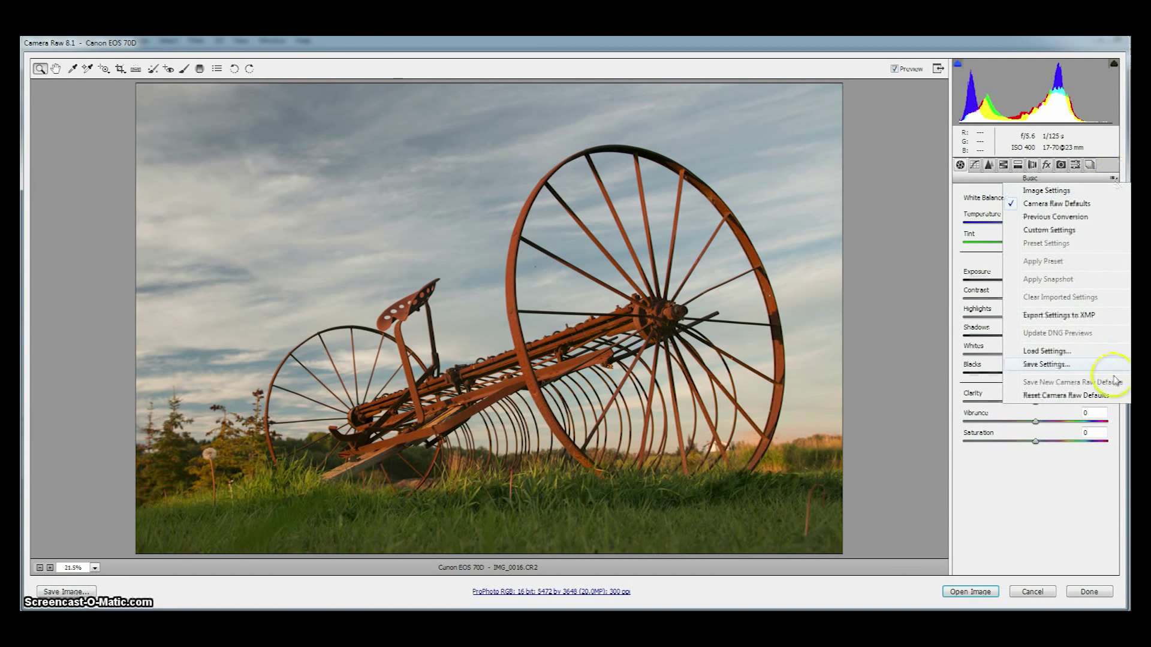
pyautogui.click(1005, 513)
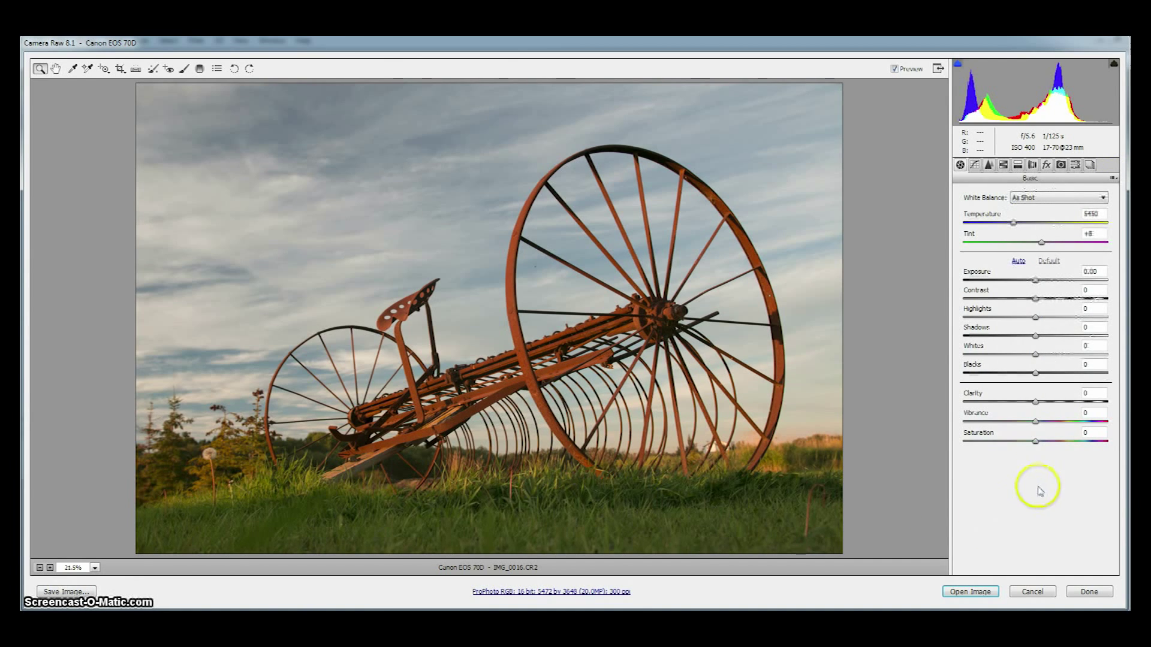